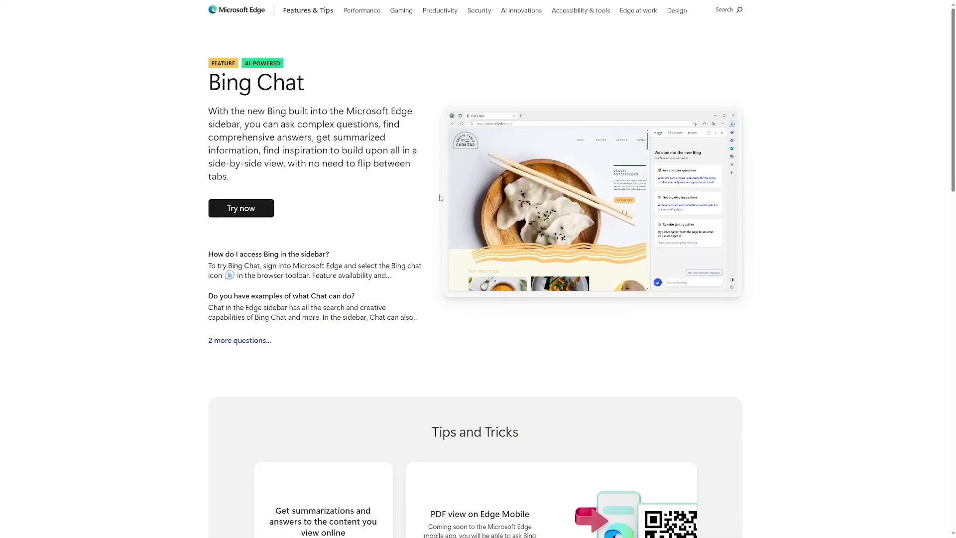
# Open the Bing Chat sidebar in Edge and close the 'The new Bing with images' popup.
pyautogui.click(271, 205)
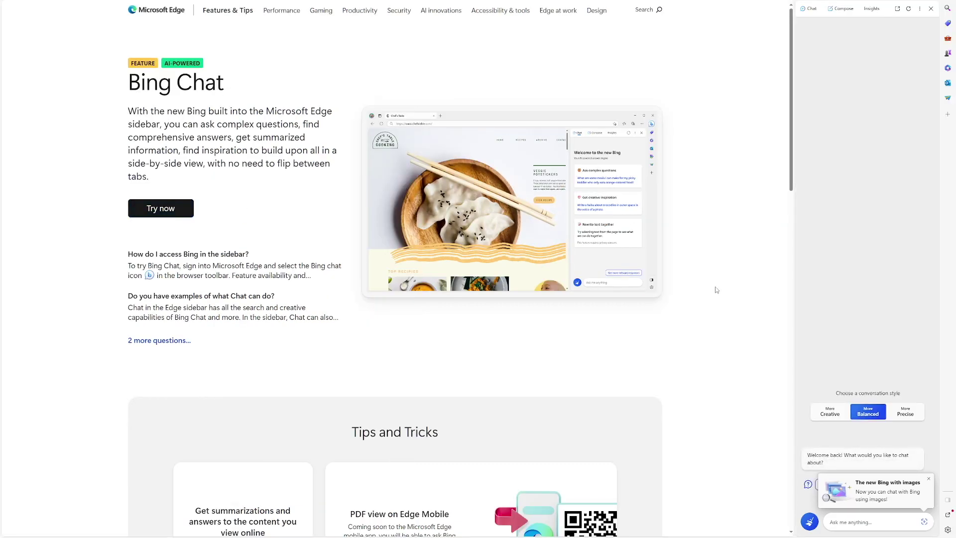
pyautogui.click(929, 480)
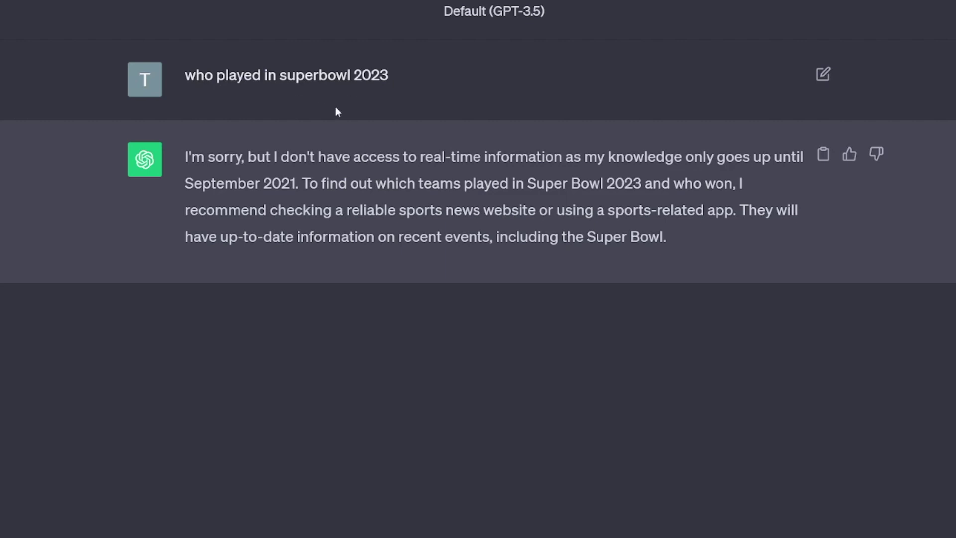
# Highlight the opening of ChatGPT's reply saying it lacks real-time information.
pyautogui.moveTo(184, 157); pyautogui.dragTo(683, 158)
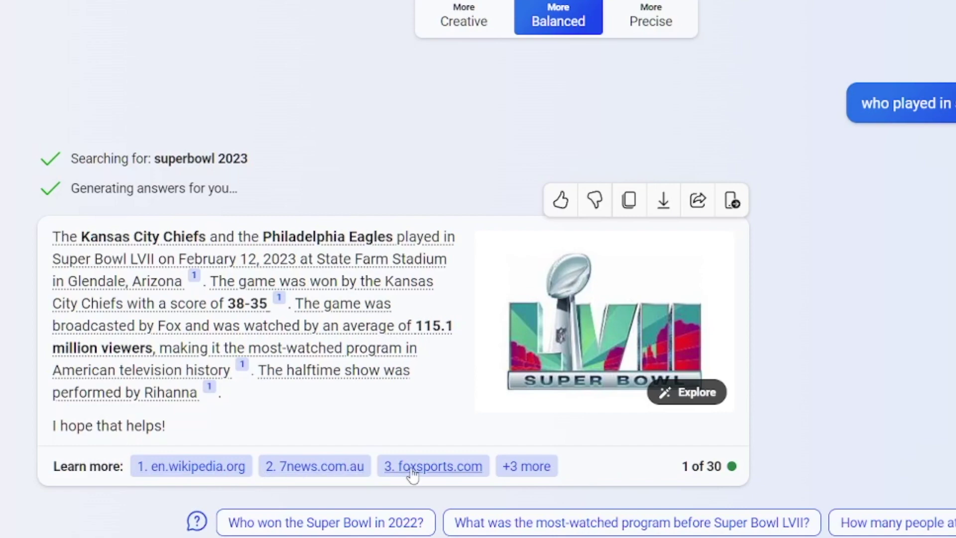
# Open the '3. foxsports.com' source cited in Bing's Super Bowl 2023 answer.
pyautogui.click(412, 471)
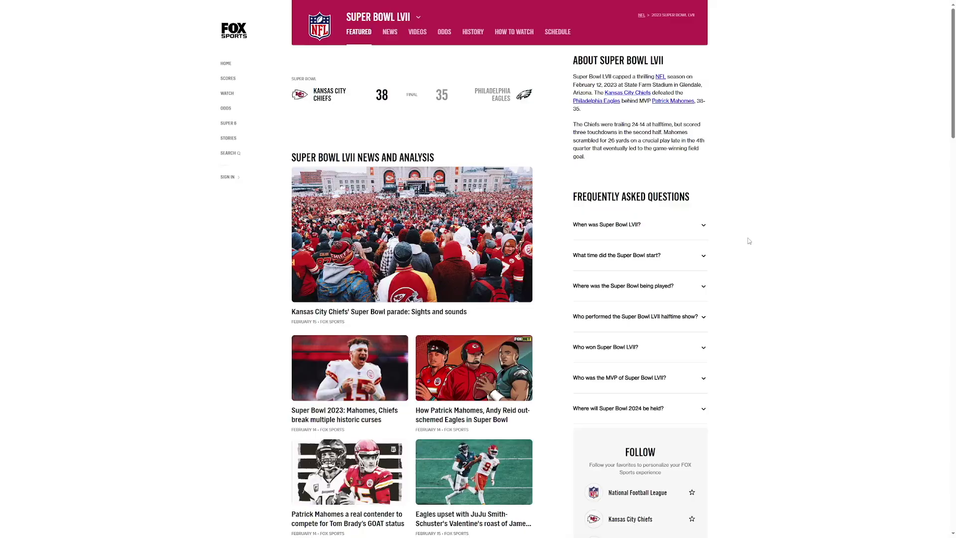
pyautogui.scroll(-8, 750, 241)
pyautogui.scroll(8, 742, 244)
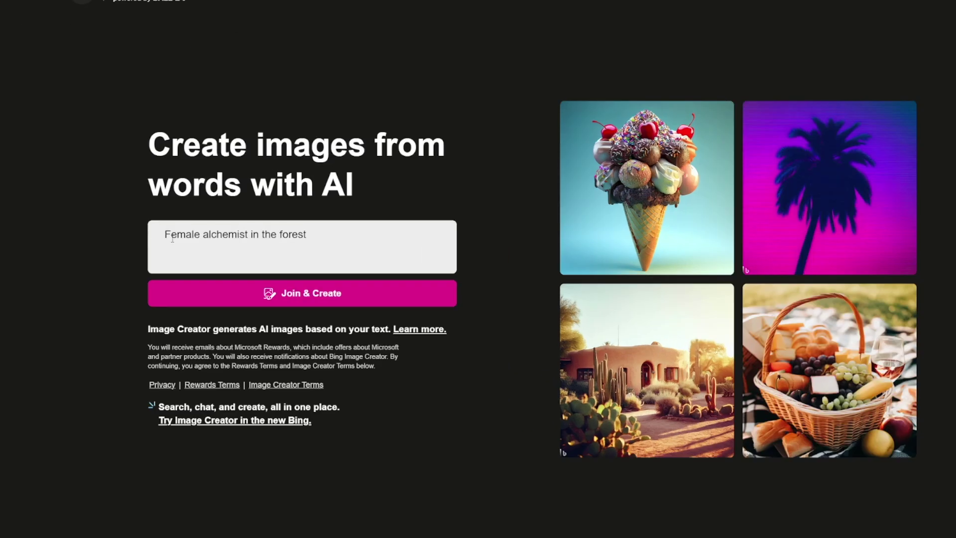
# Submit the prompt 'Female alchemist in the forest' with Join & Create.
pyautogui.moveTo(166, 232); pyautogui.dragTo(275, 232)
pyautogui.moveTo(371, 248); pyautogui.dragTo(417, 249)
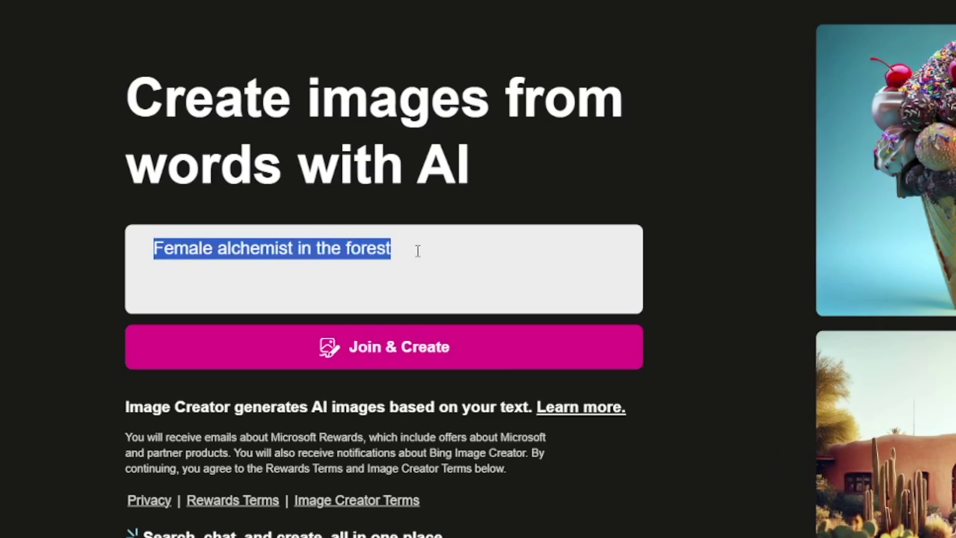
pyautogui.click(421, 252)
pyautogui.click(391, 345)
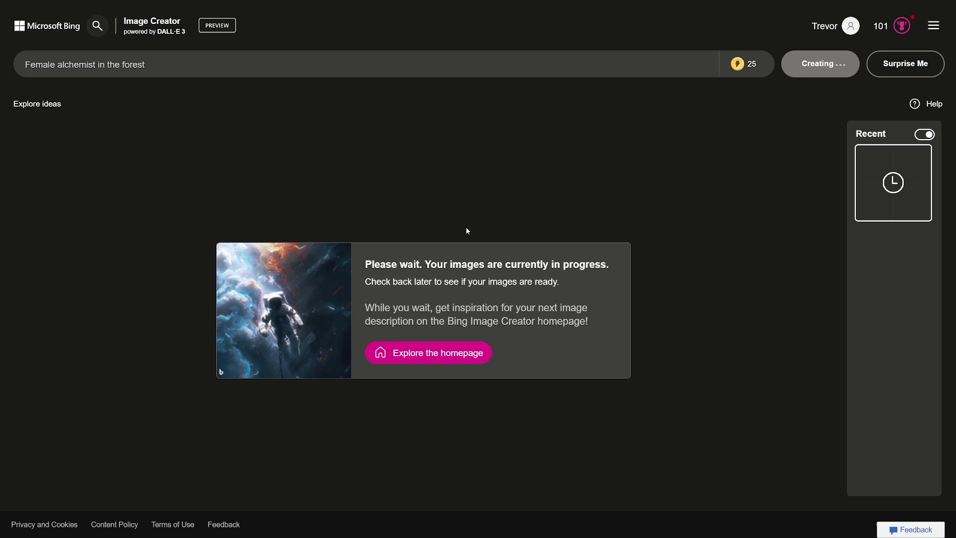
pyautogui.moveTo(749, 66)
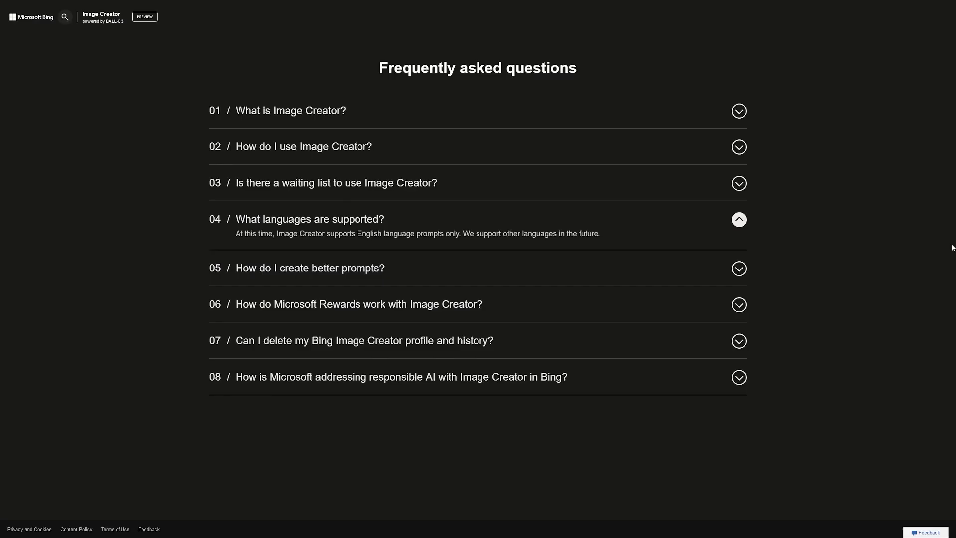
# Toggle the FAQ's 'How do I use Image Creator?' answer and expand the Microsoft Rewards answer.
pyautogui.click(739, 147)
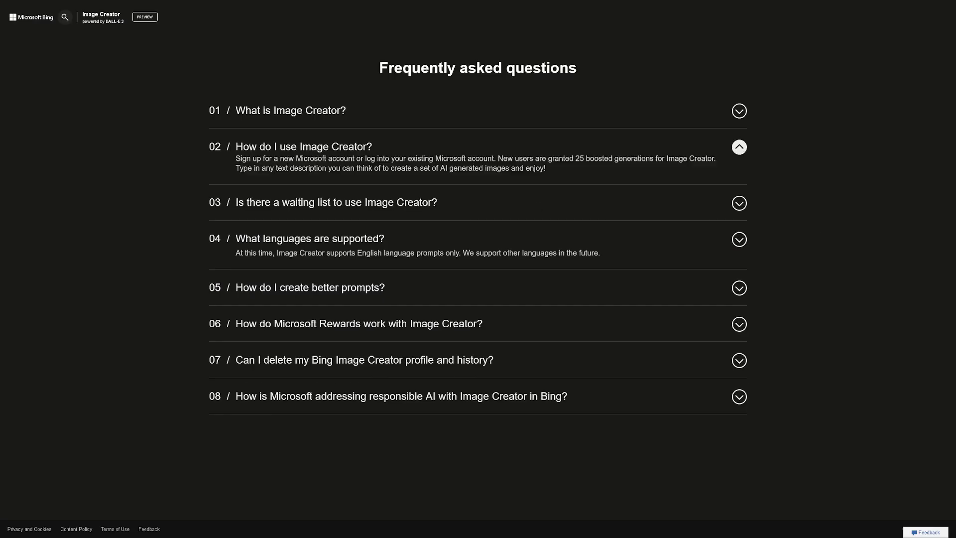
pyautogui.click(416, 314)
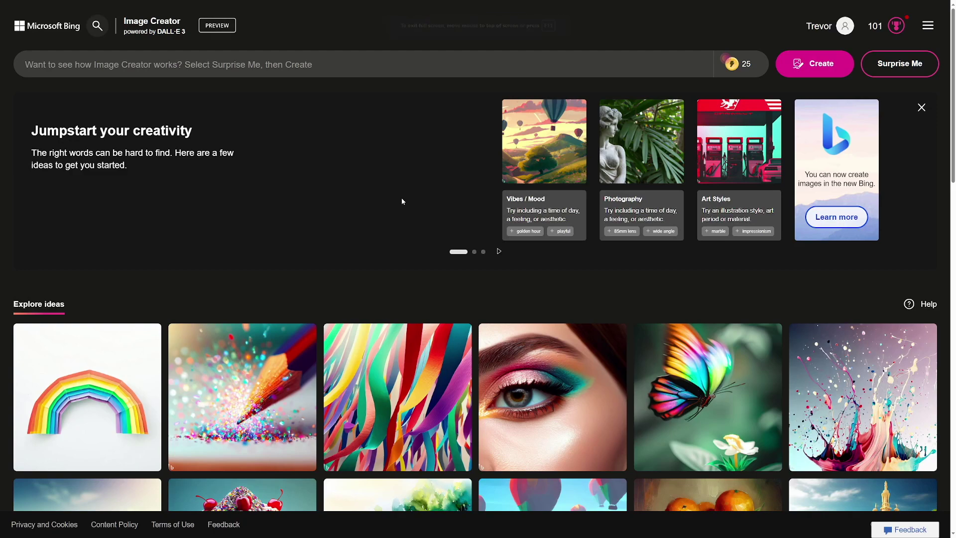
pyautogui.scroll(-5, 465, 197)
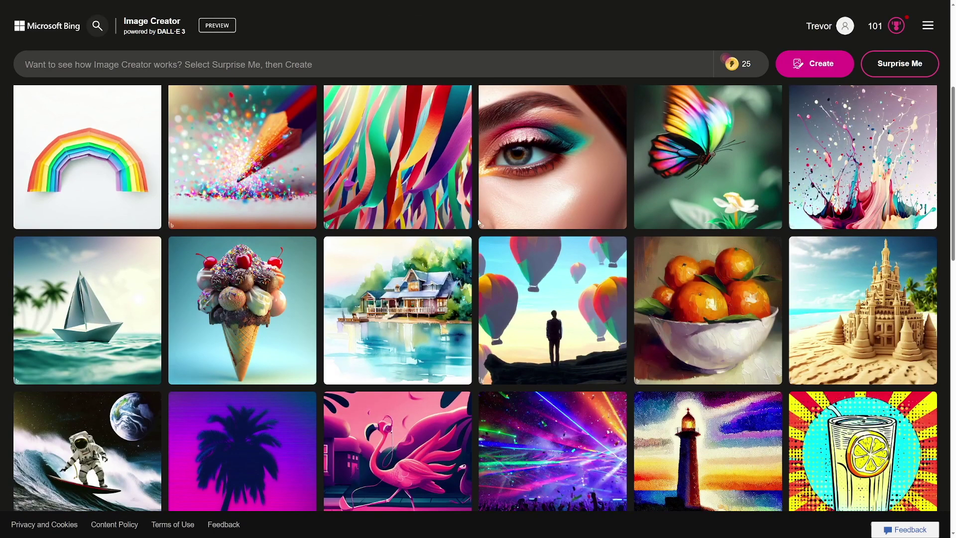
pyautogui.scroll(-7, 474, 222)
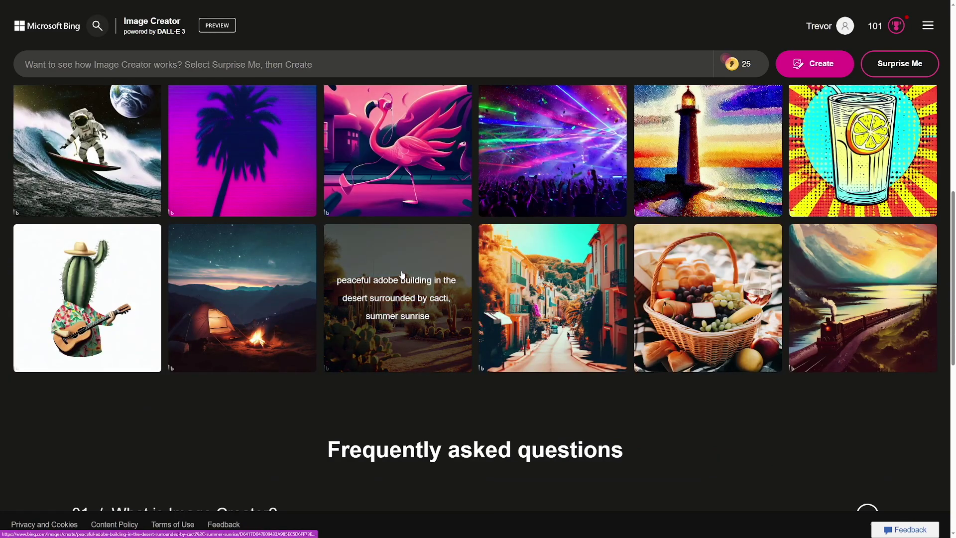
pyautogui.scroll(-8, 401, 275)
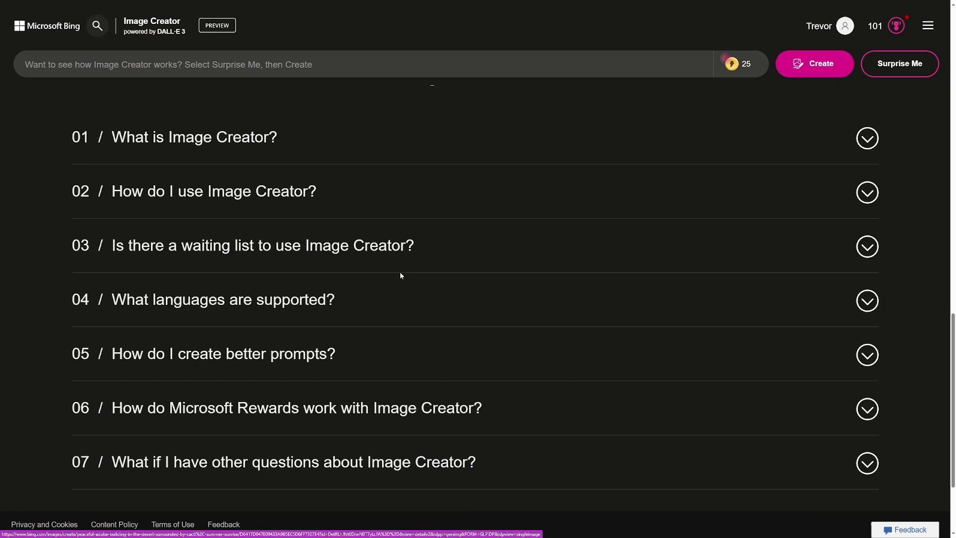
pyautogui.scroll(3, 401, 275)
pyautogui.click(401, 275)
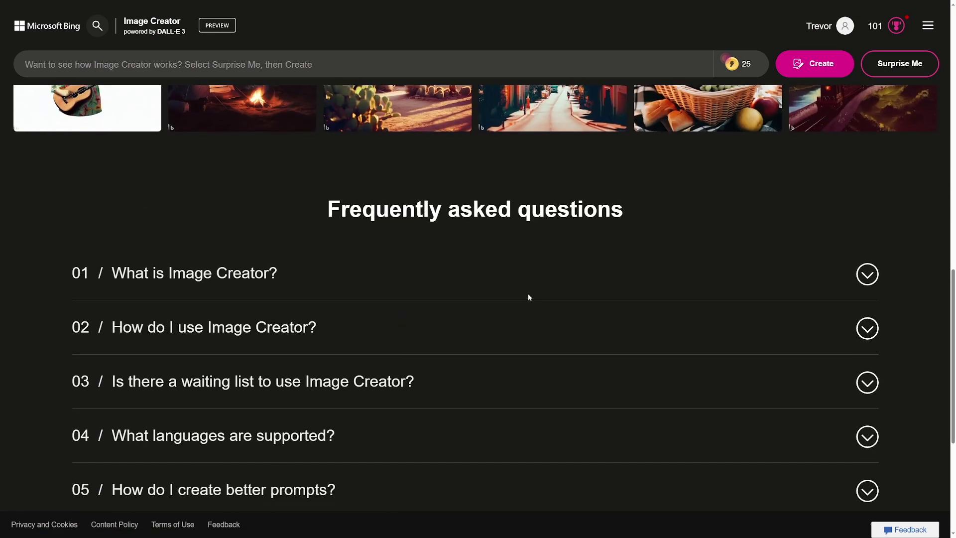
pyautogui.scroll(15, 529, 294)
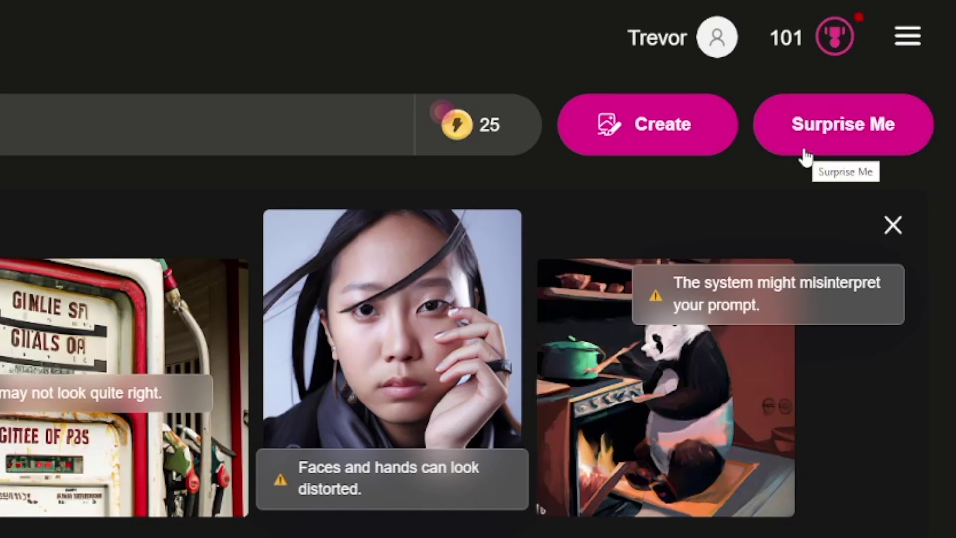
# Try Surprise Me sample prompts, deleting the first and pasting in a robot bust prompt.
pyautogui.click(805, 156)
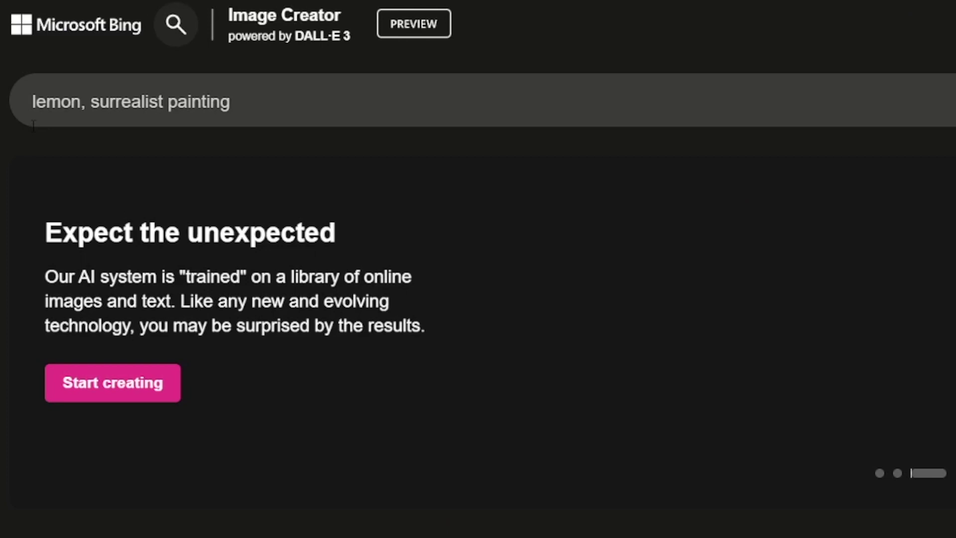
pyautogui.moveTo(33, 103); pyautogui.dragTo(231, 102)
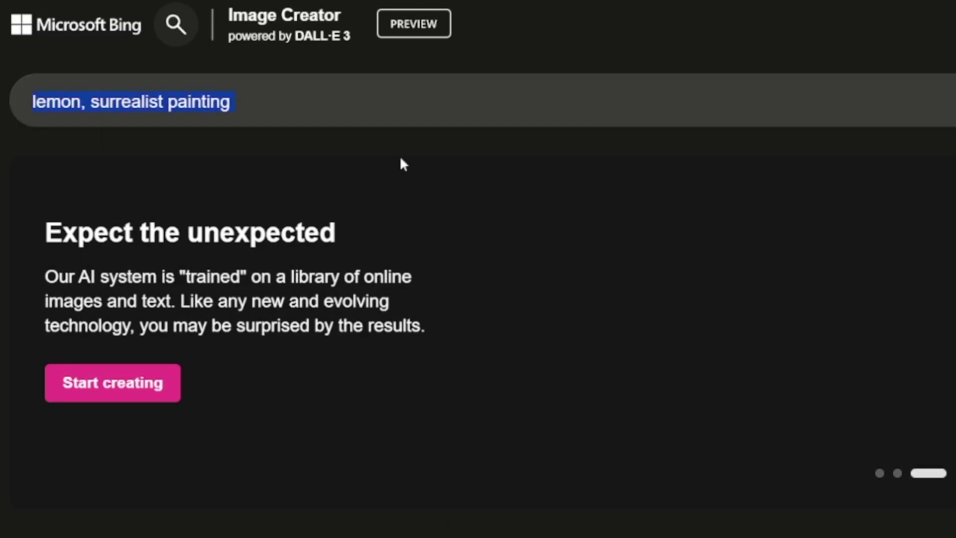
pyautogui.press('BackSpace')
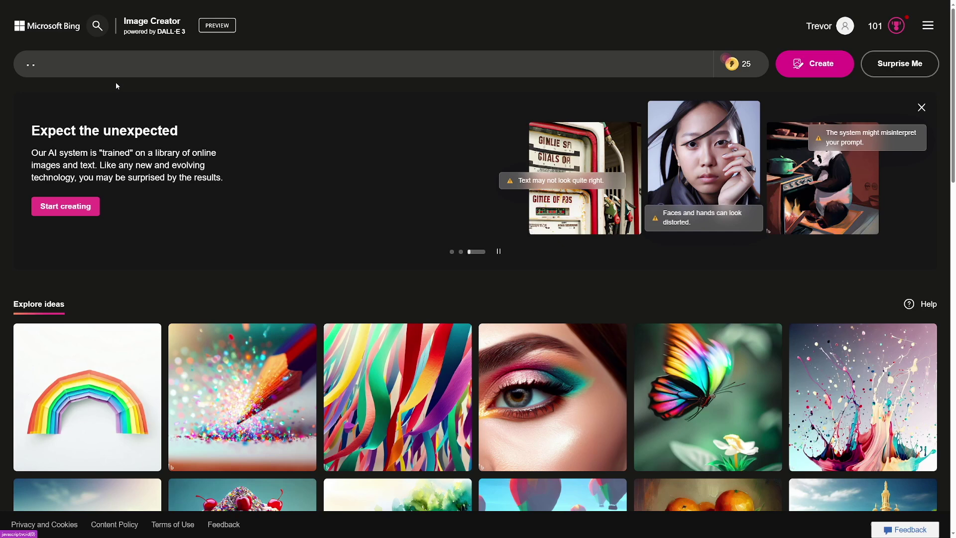
pyautogui.write('a white marble bust of robot on a yellow background, 3d')
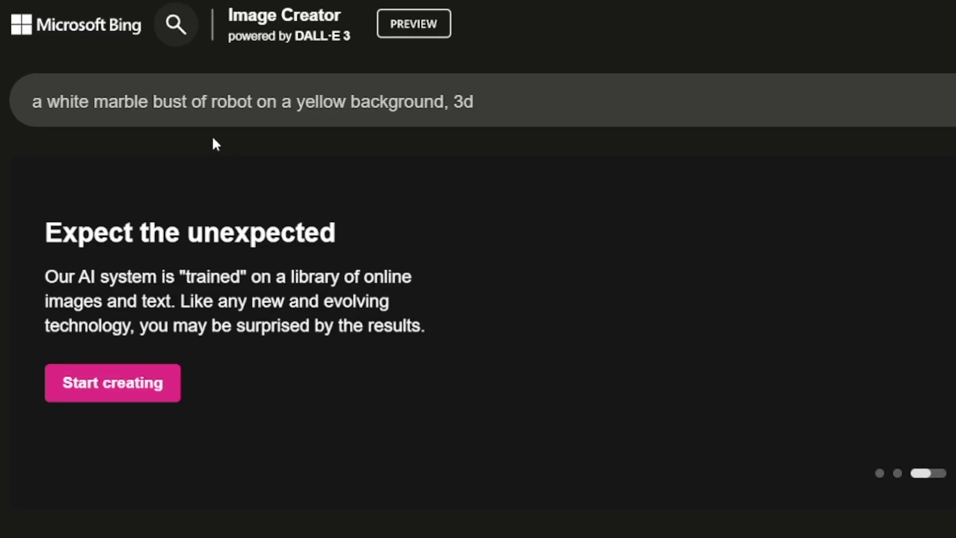
pyautogui.moveTo(33, 101); pyautogui.dragTo(474, 102)
pyautogui.click(474, 102)
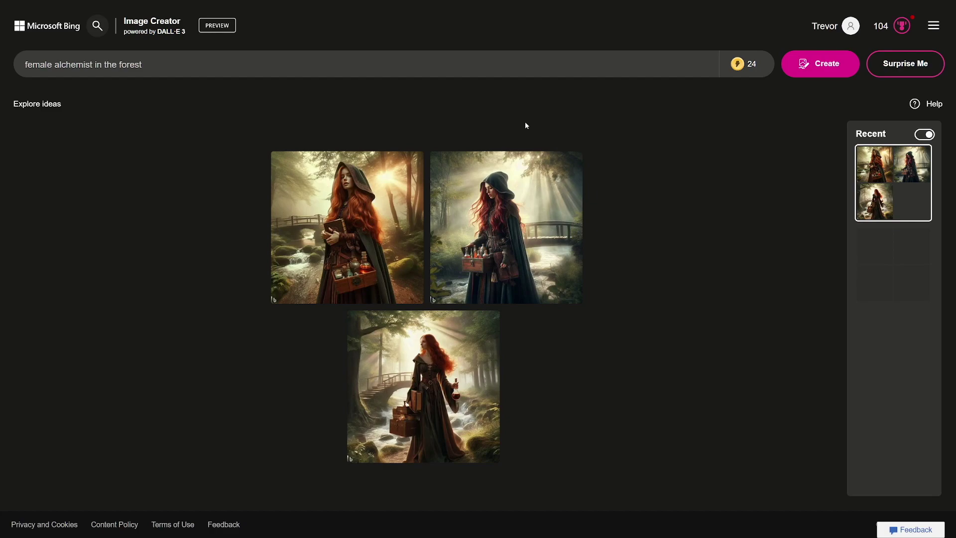
pyautogui.click(363, 214)
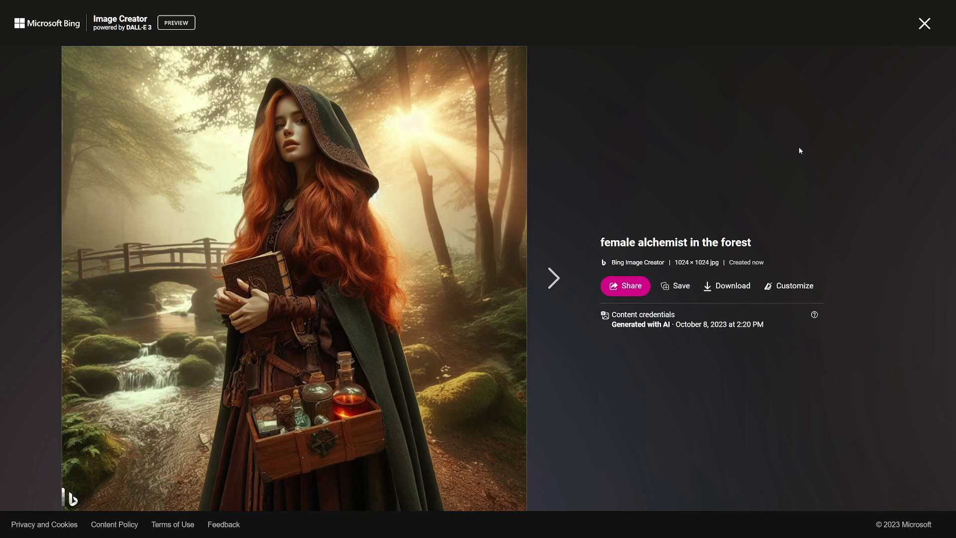
pyautogui.click(925, 23)
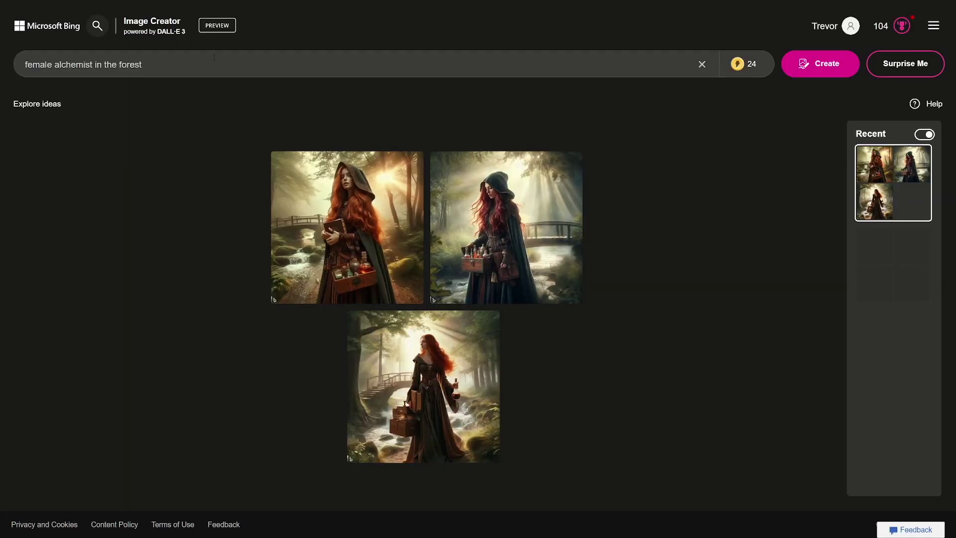
pyautogui.click(503, 277)
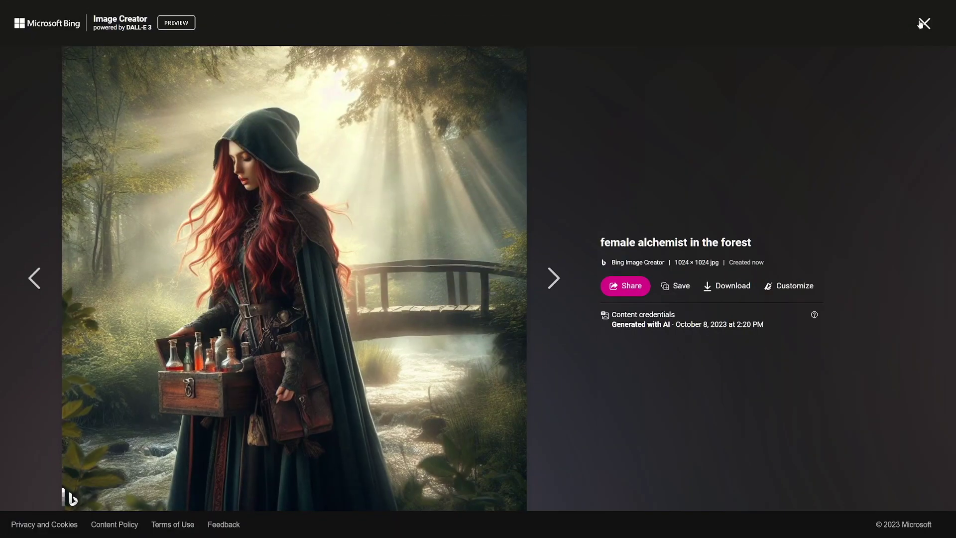
pyautogui.click(923, 23)
pyautogui.click(363, 228)
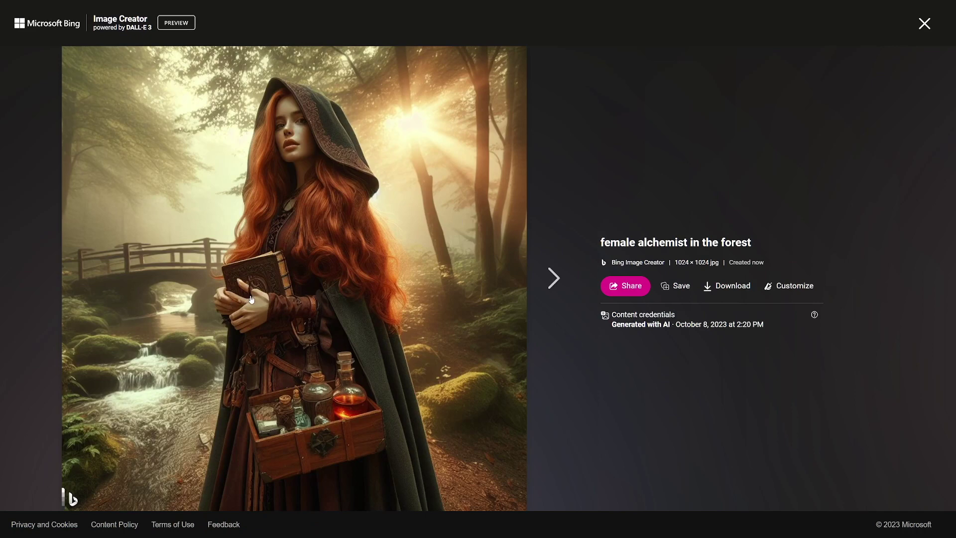
pyautogui.click(924, 23)
pyautogui.click(382, 402)
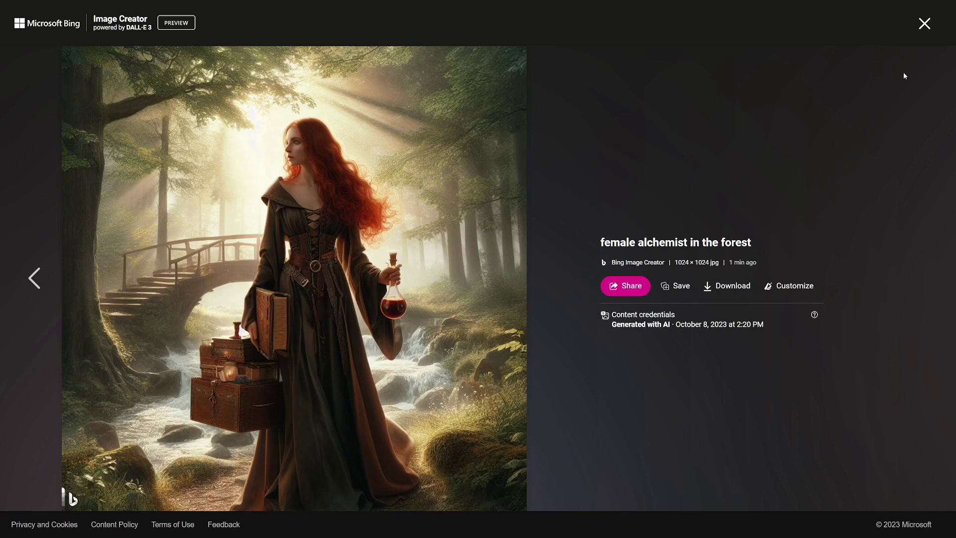
pyautogui.click(924, 24)
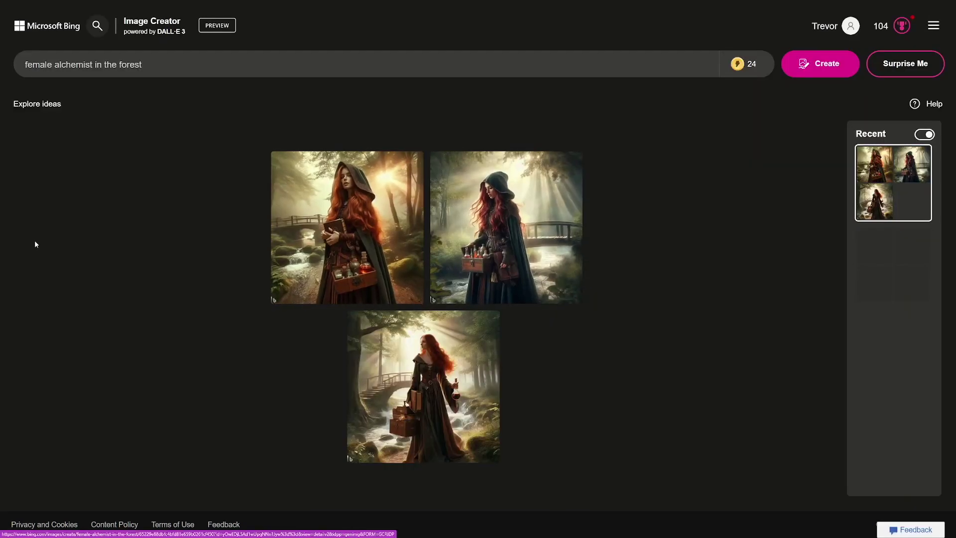